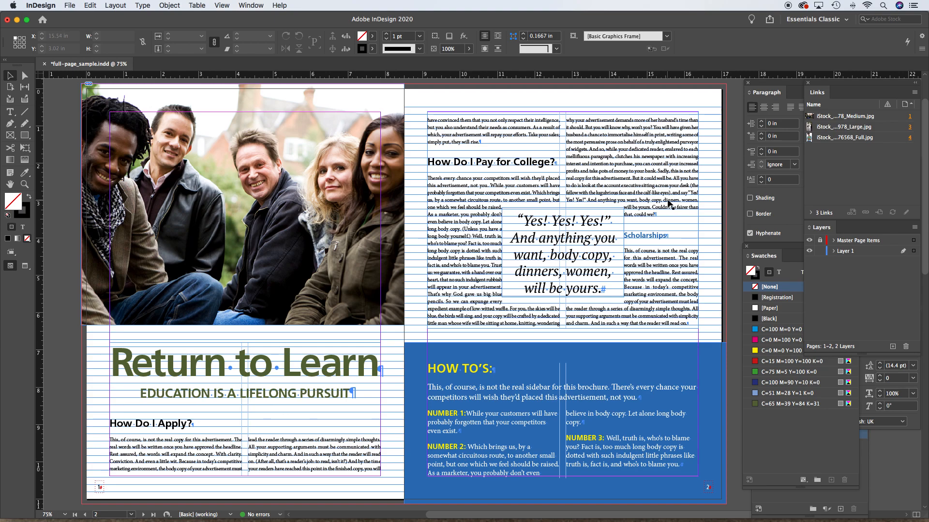
Preview the spread without guides or hidden characters and examine the edges of the justified text columns on page 2
drag(552, 99, 732, 269)
drag(655, 270, 605, 245)
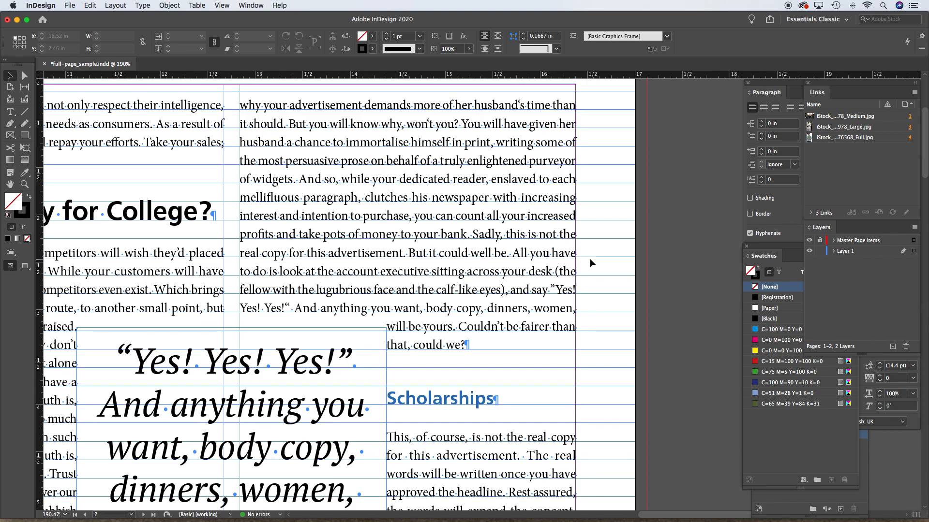
key(w)
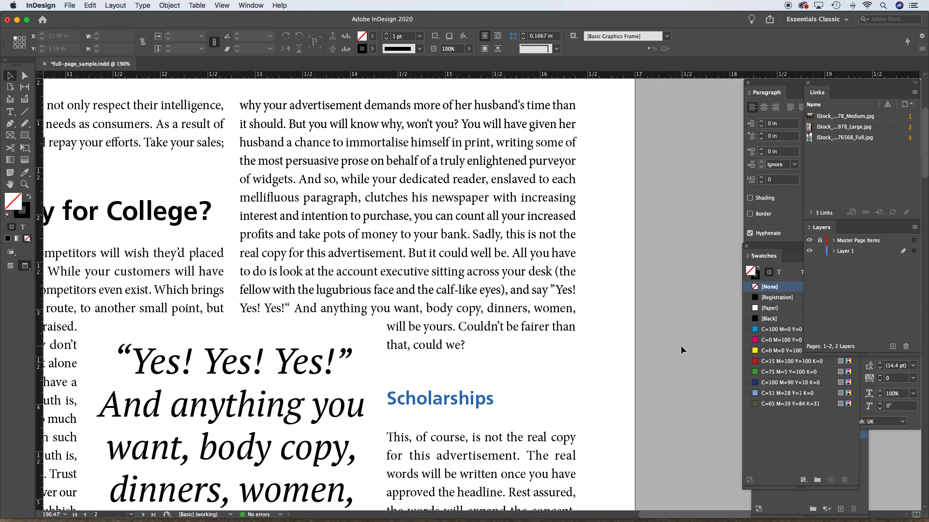
drag(241, 128, 390, 155)
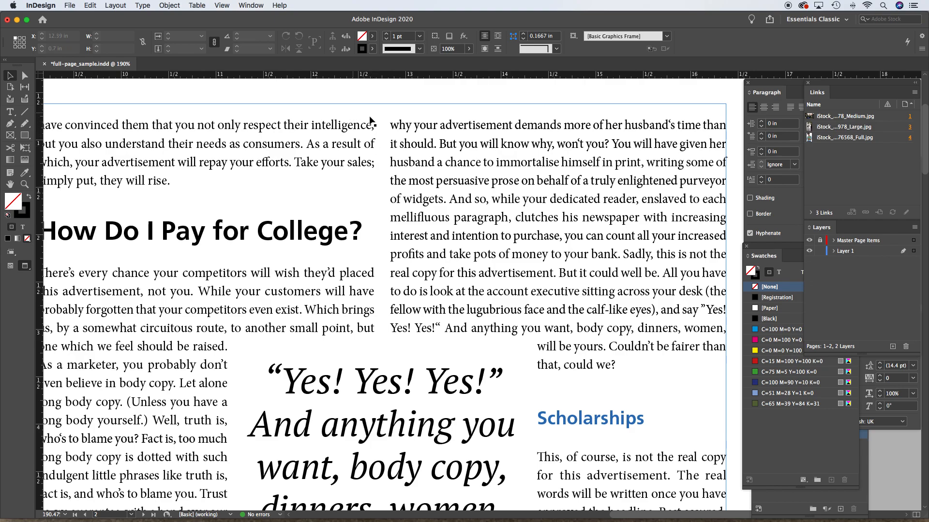
alt+super+click(434, 217)
alt+super+click(465, 270)
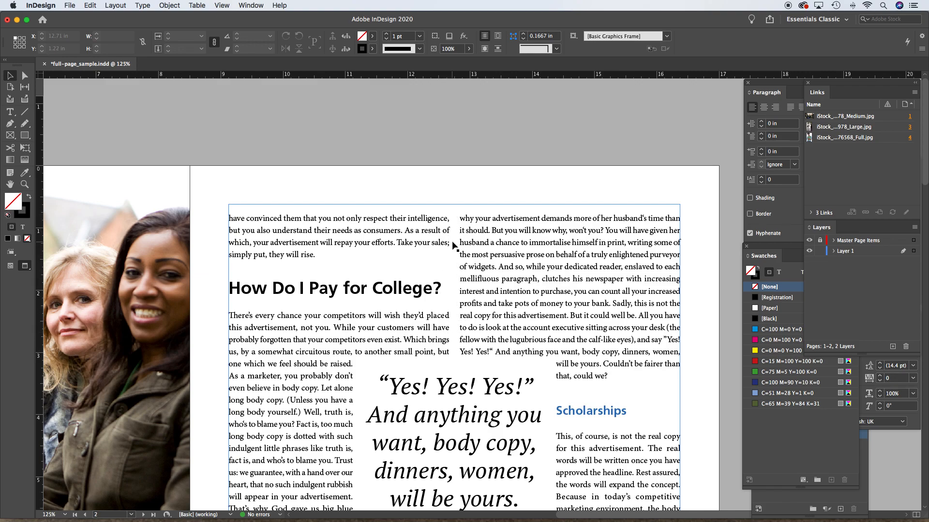
alt+super+click(486, 298)
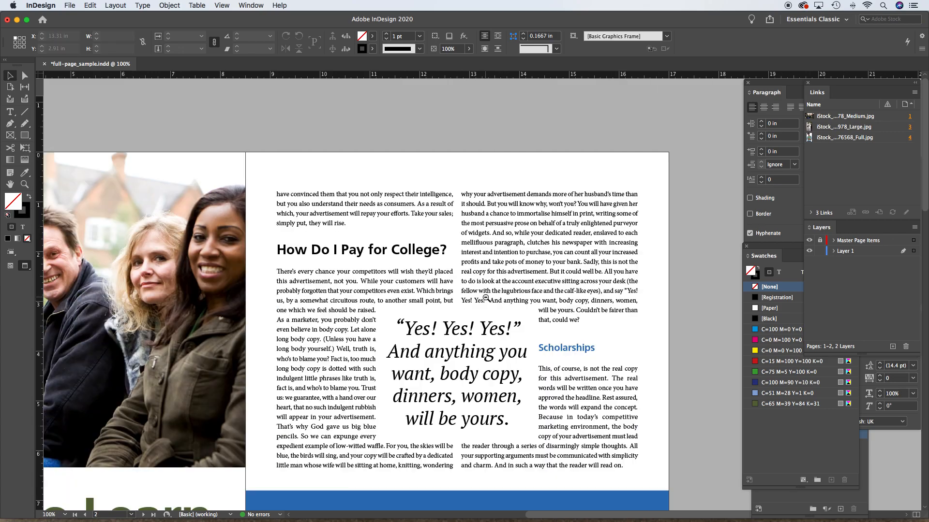
alt+super+click(481, 308)
drag(454, 309, 552, 254)
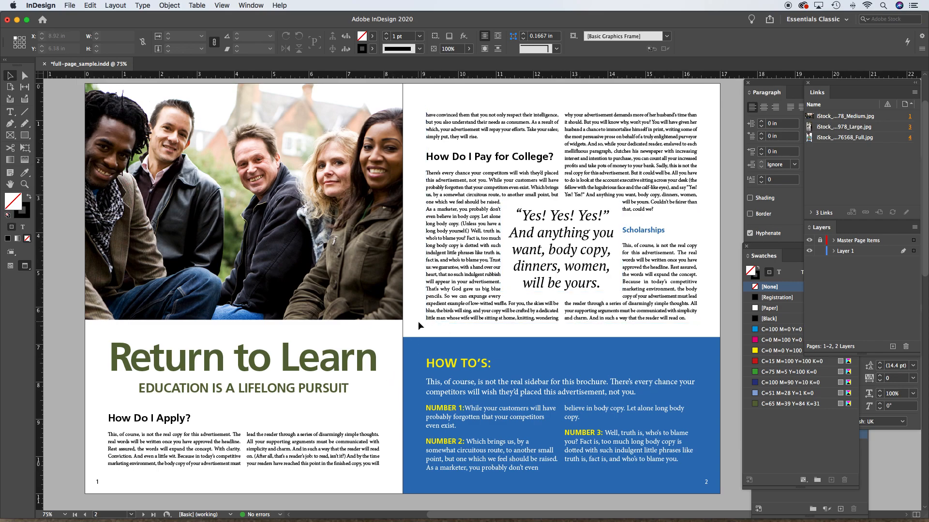
Select all text in the main body story and open the Story settings
double_click(447, 269)
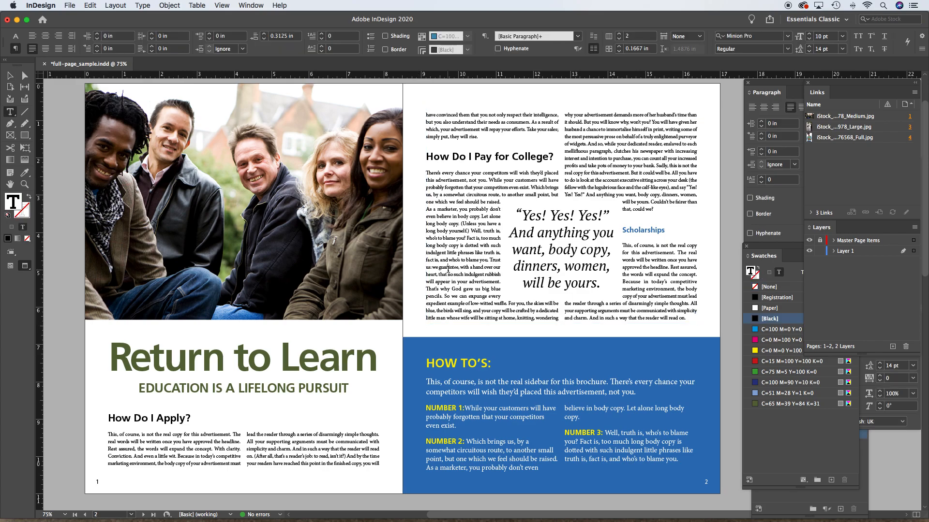
key(super+a)
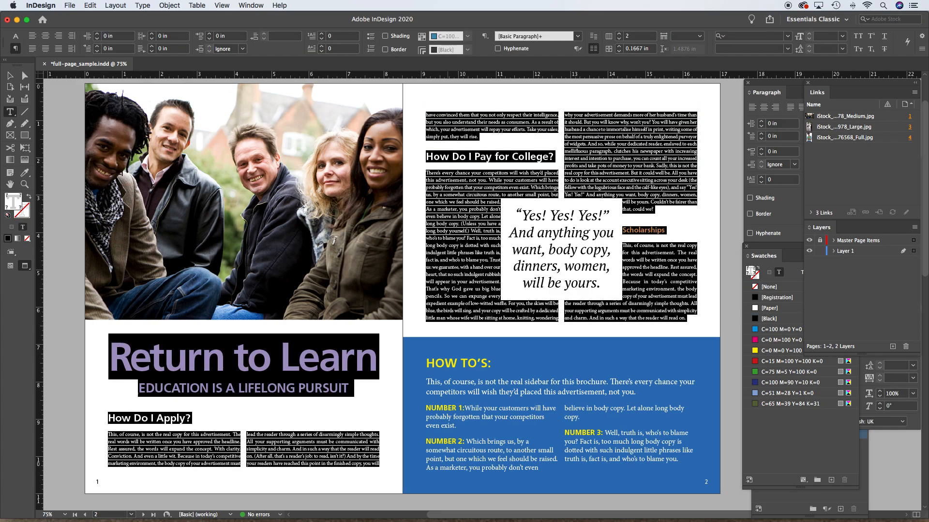
click(457, 237)
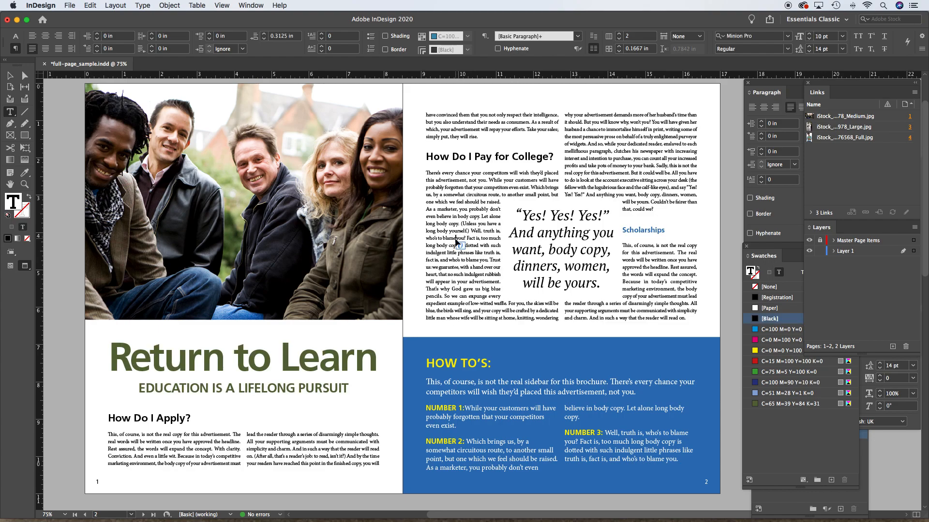
key(super+a)
scroll(491, 352, down, 10)
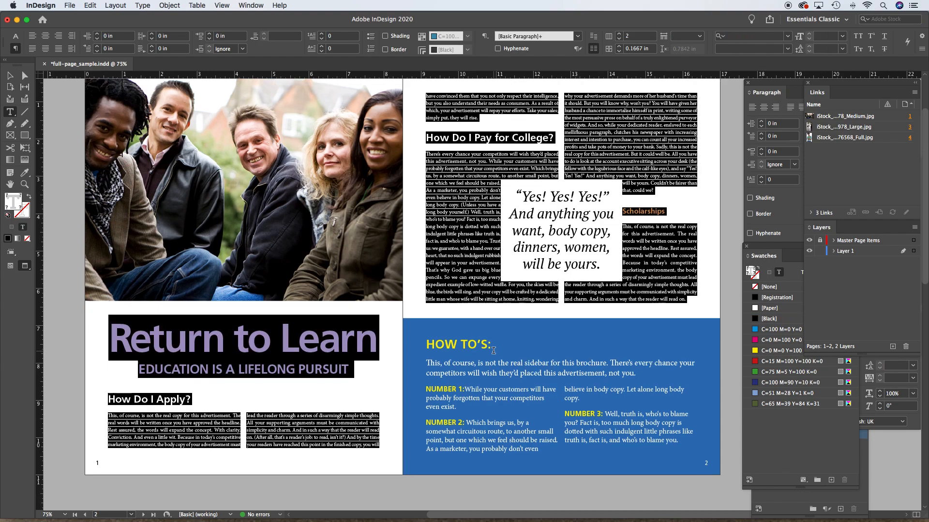
scroll(460, 342, up, 10)
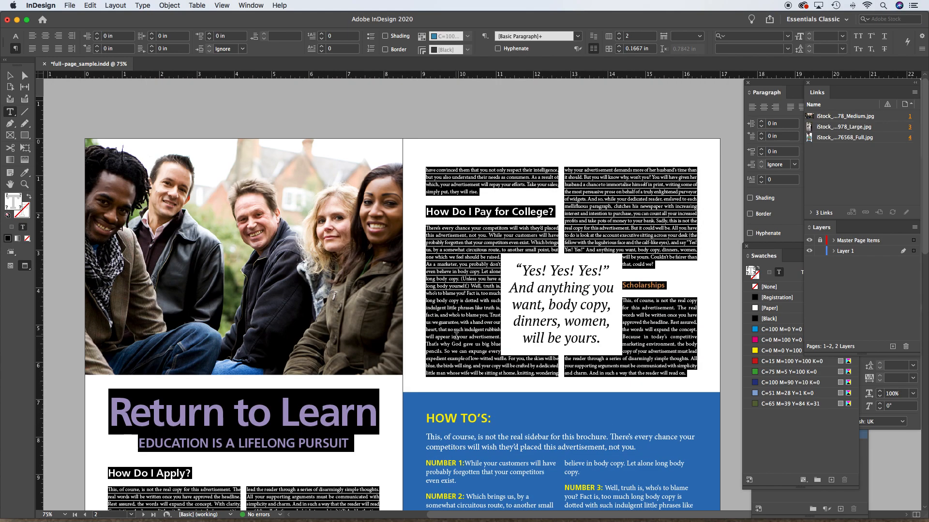
scroll(617, 307, right, 2)
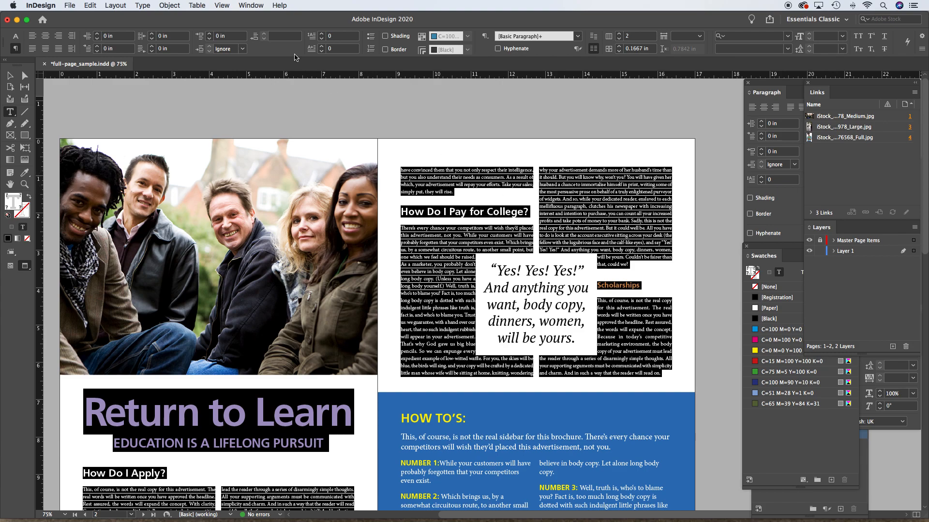
click(143, 5)
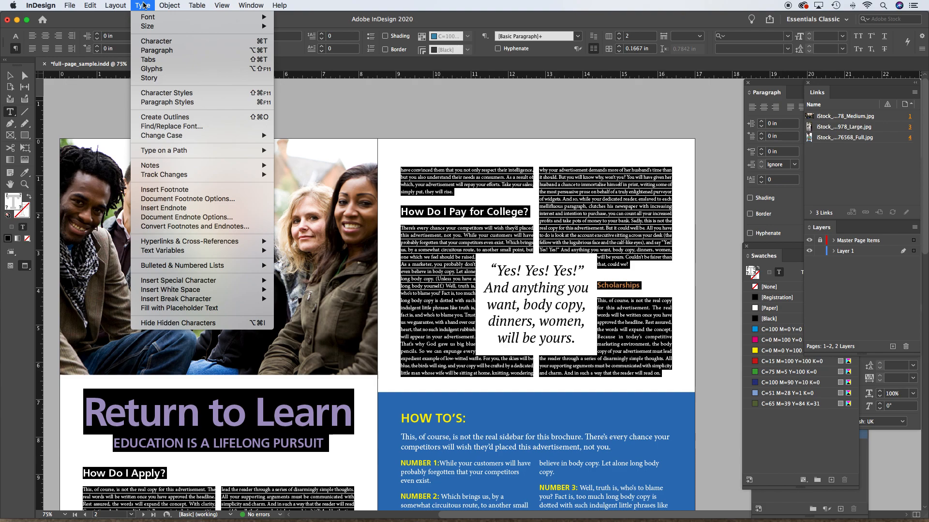
click(156, 80)
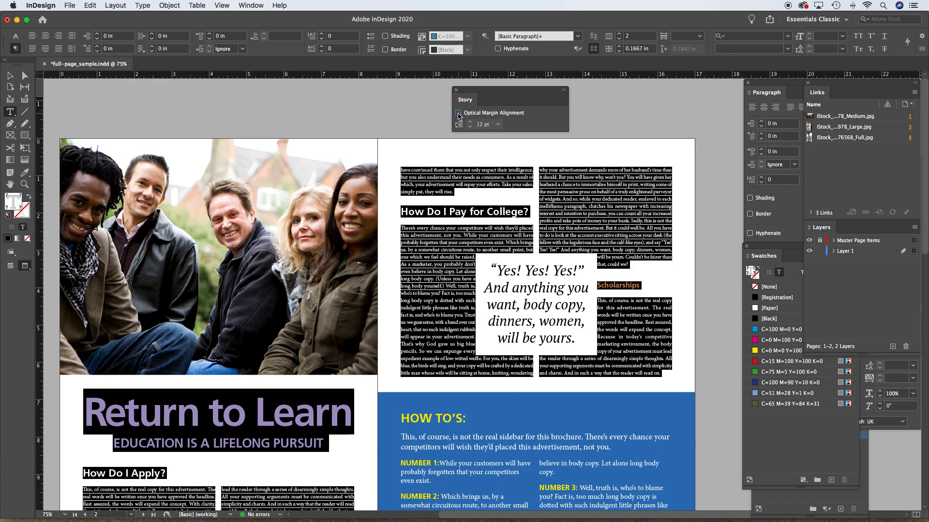
Turn on Optical Margin Alignment at 12 pt for the whole story and deselect the text
click(458, 113)
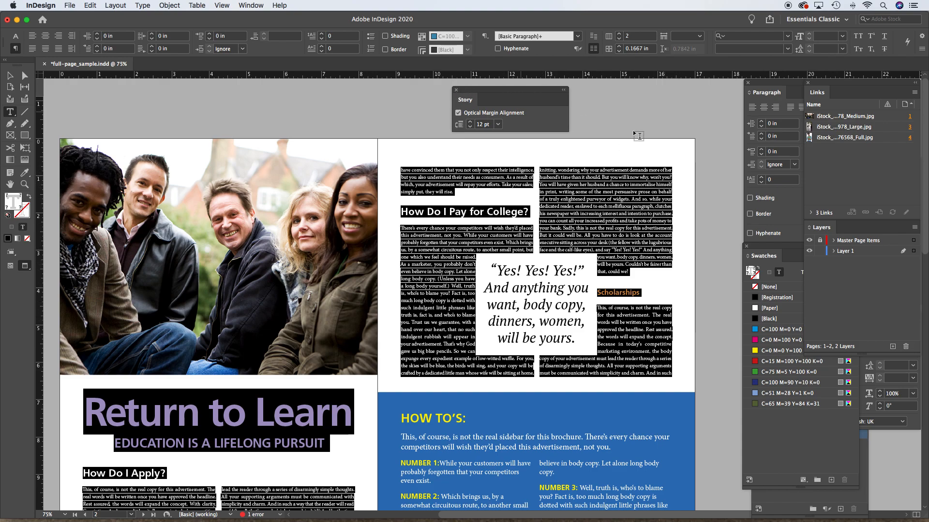
click(9, 76)
click(239, 112)
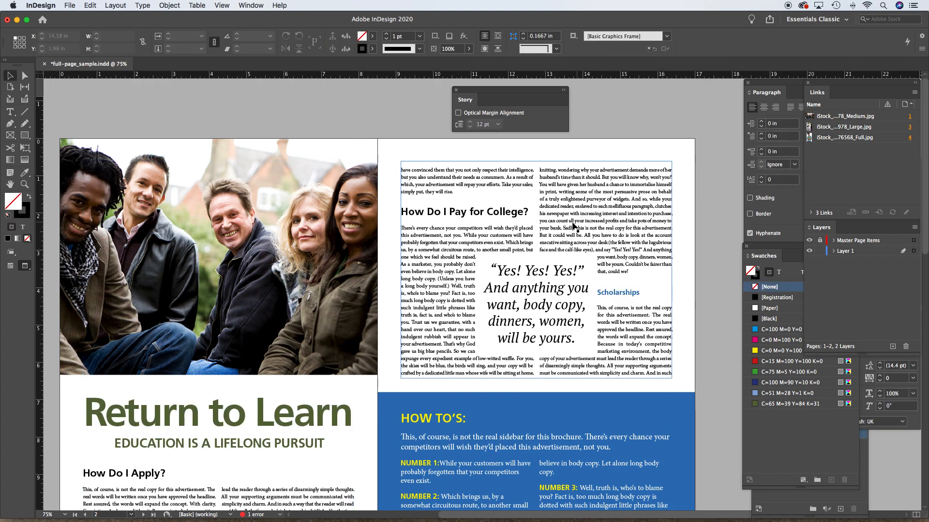
Examine how punctuation and letters hang at both edges of the body text columns on page 2
super+click(574, 206)
super+click(467, 254)
super+click(463, 260)
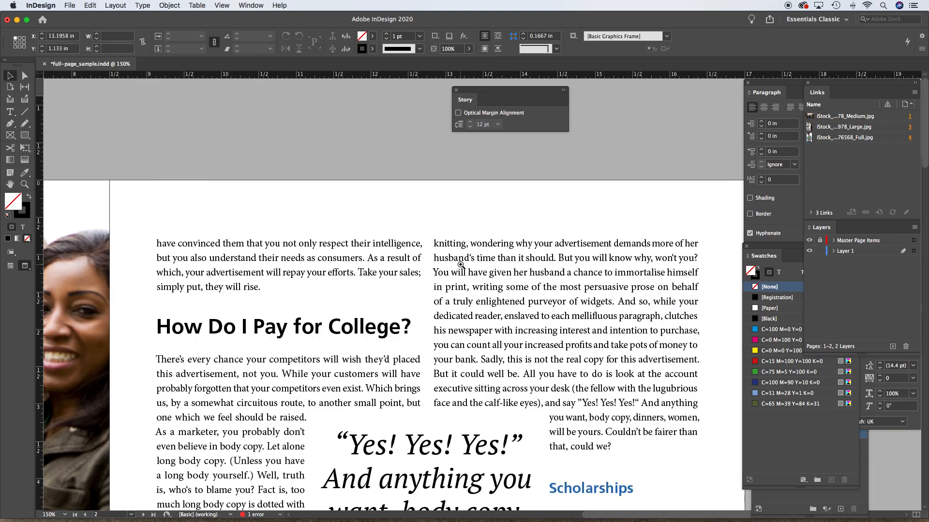
super+click(462, 263)
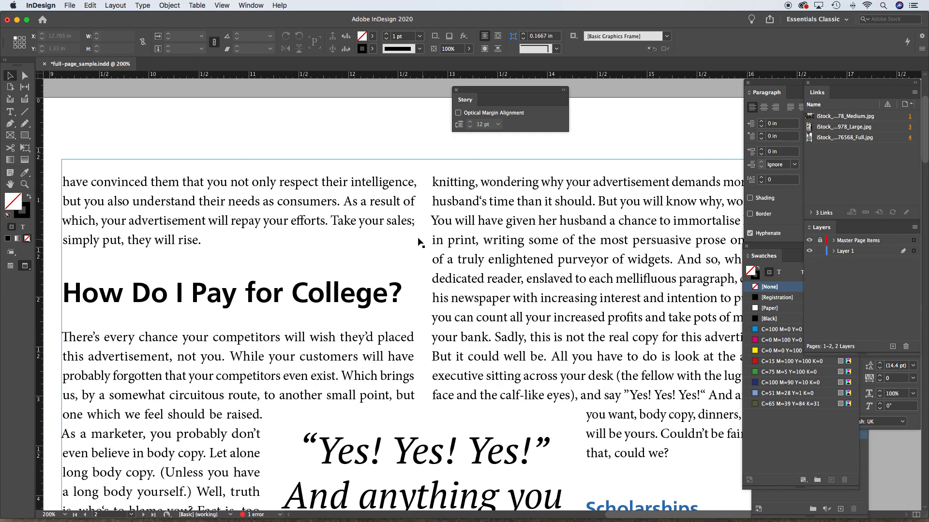
scroll(635, 240, right, 6)
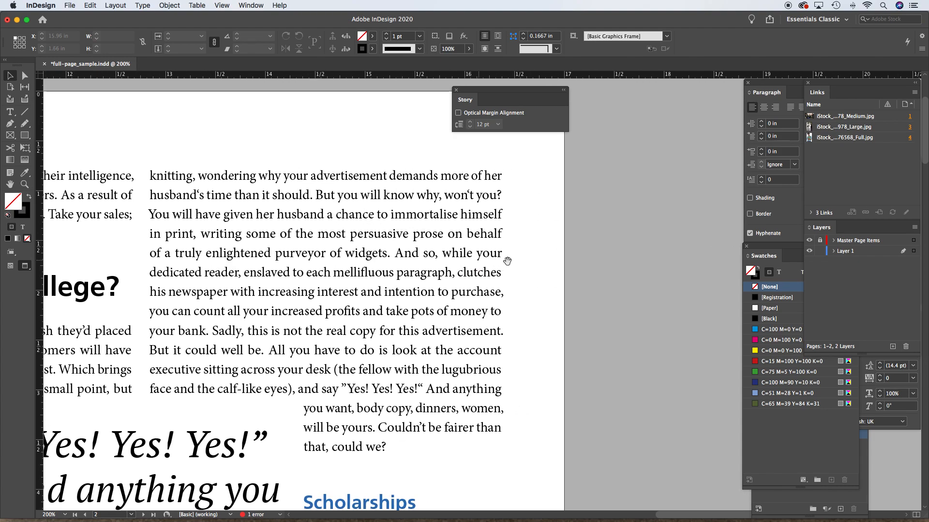
click(527, 308)
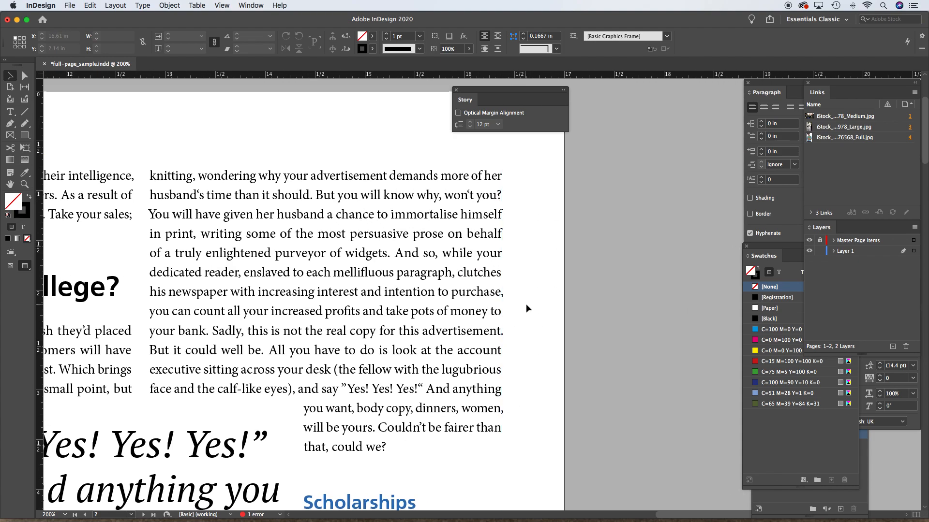
alt+super+click(492, 410)
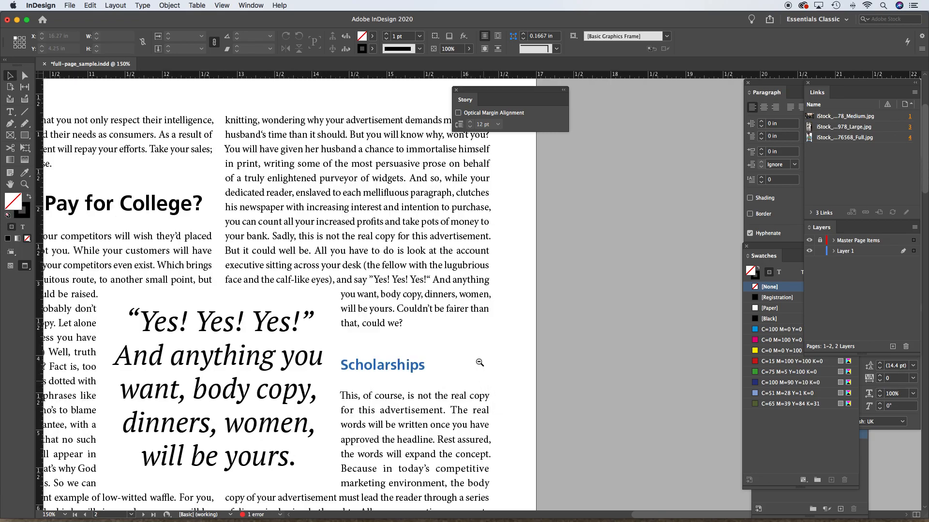
alt+super+click(473, 322)
alt+super+click(480, 318)
alt+super+click(467, 277)
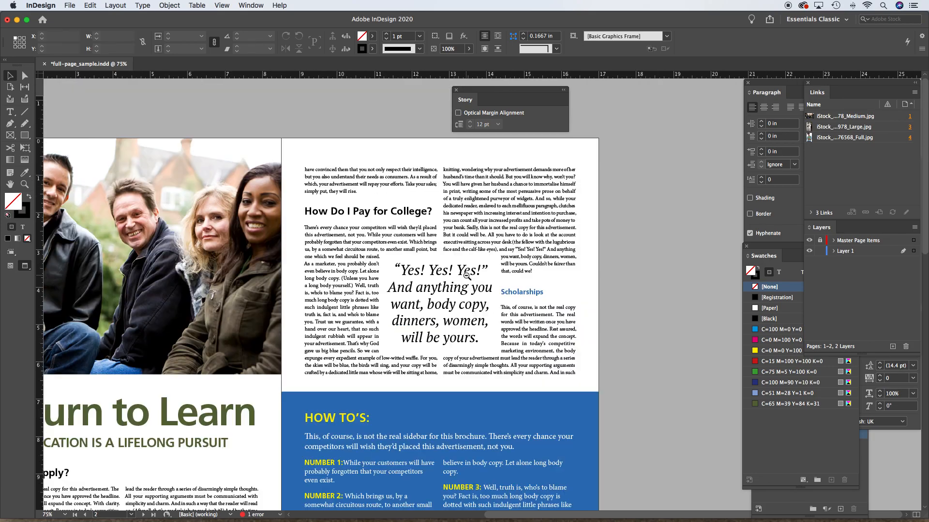
Check how the story ends on page 2 and continues above the Loans heading on the next spread
drag(429, 312, 511, 290)
drag(427, 387, 432, 282)
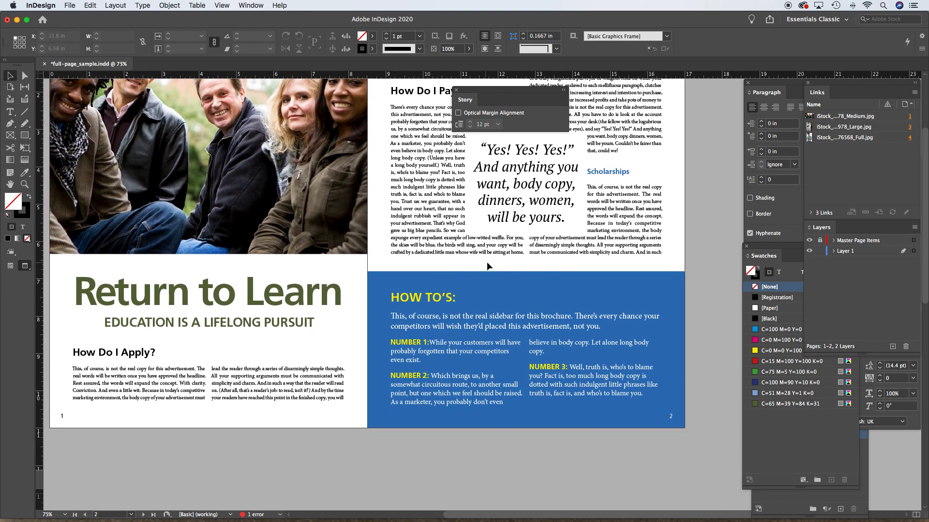
drag(612, 216, 573, 291)
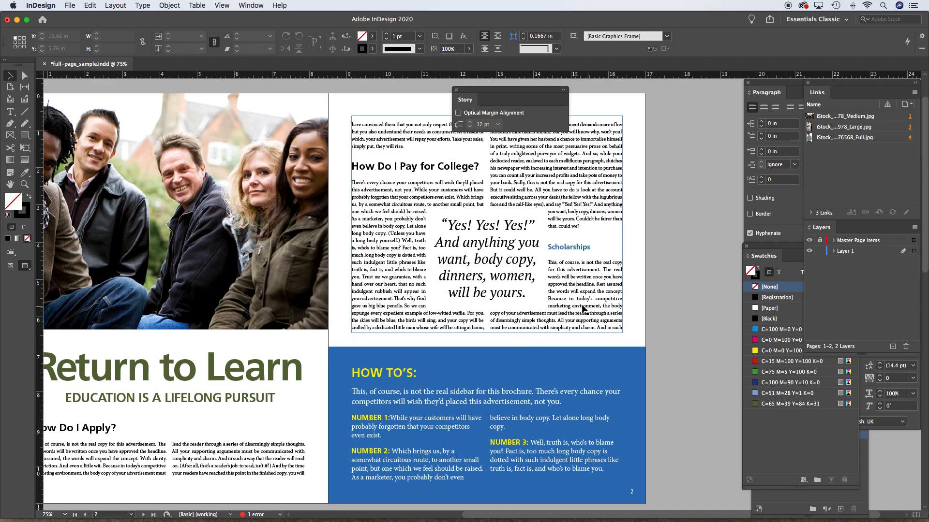
drag(460, 451, 498, 267)
scroll(498, 267, down, 10)
scroll(498, 267, left, 2)
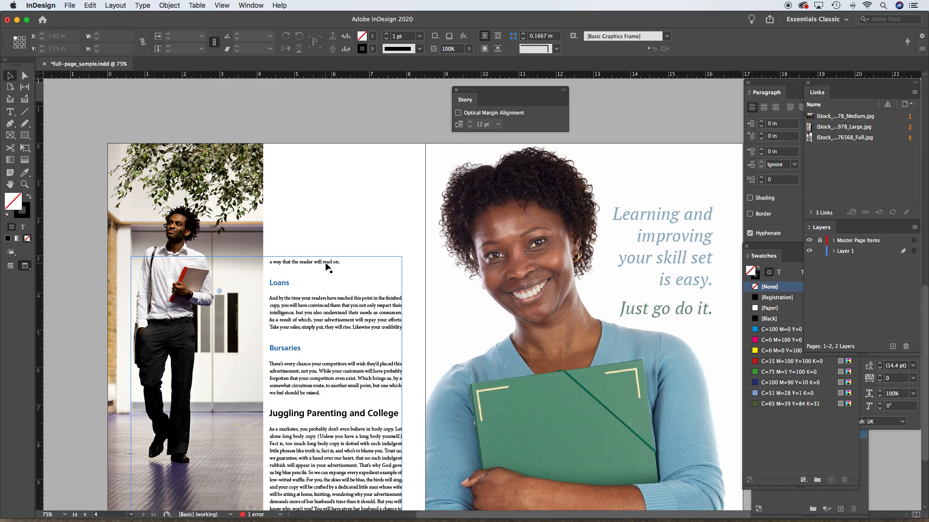
scroll(489, 269, up, 5)
scroll(490, 268, right, 5)
scroll(489, 268, up, 7)
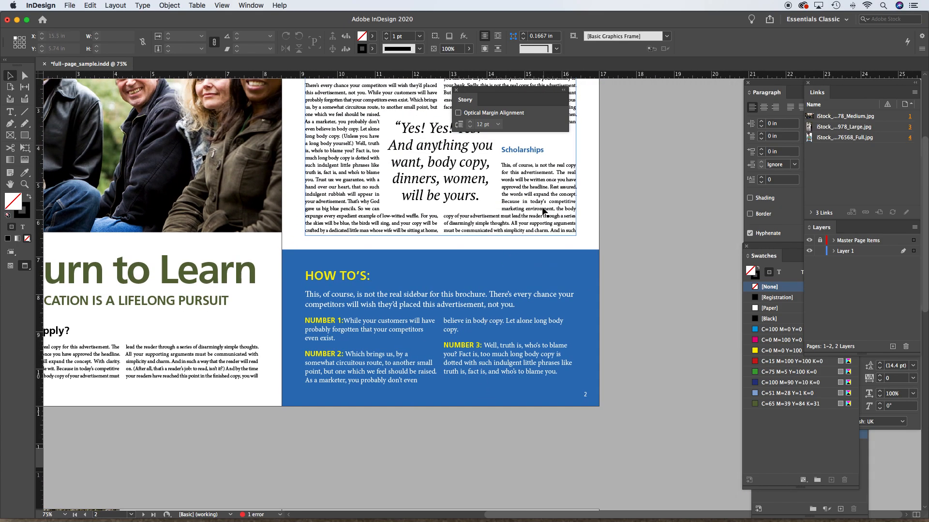
scroll(544, 212, up, 2)
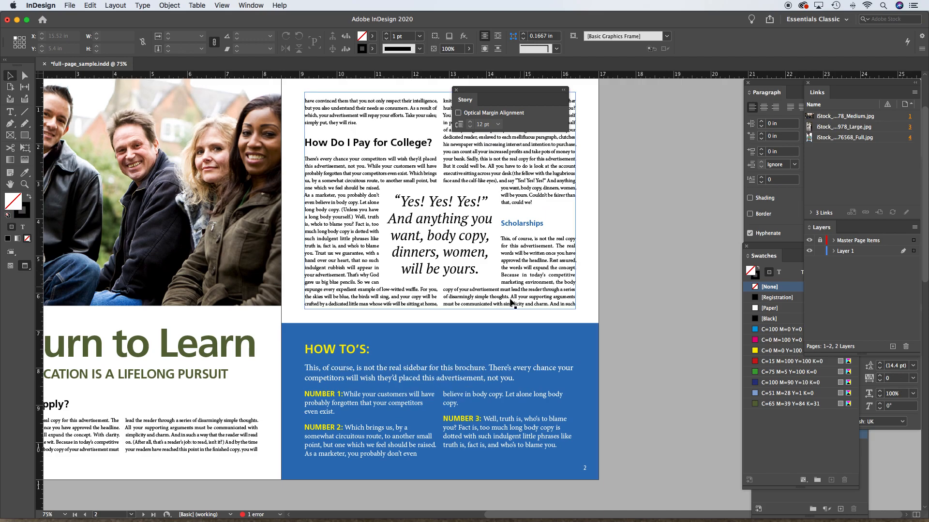
scroll(518, 296, down, 11)
scroll(517, 296, left, 4)
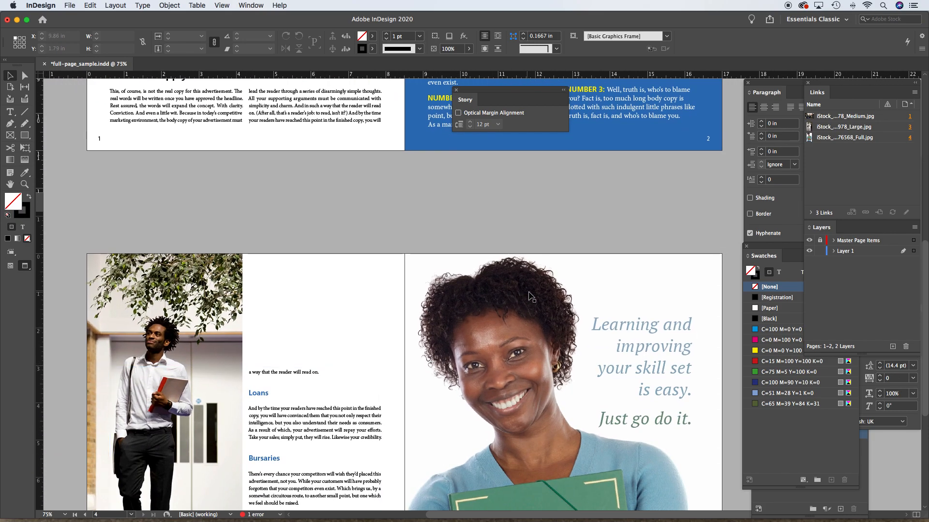
scroll(620, 259, up, 10)
scroll(620, 259, right, 2)
scroll(550, 422, up, 1)
scroll(550, 422, left, 2)
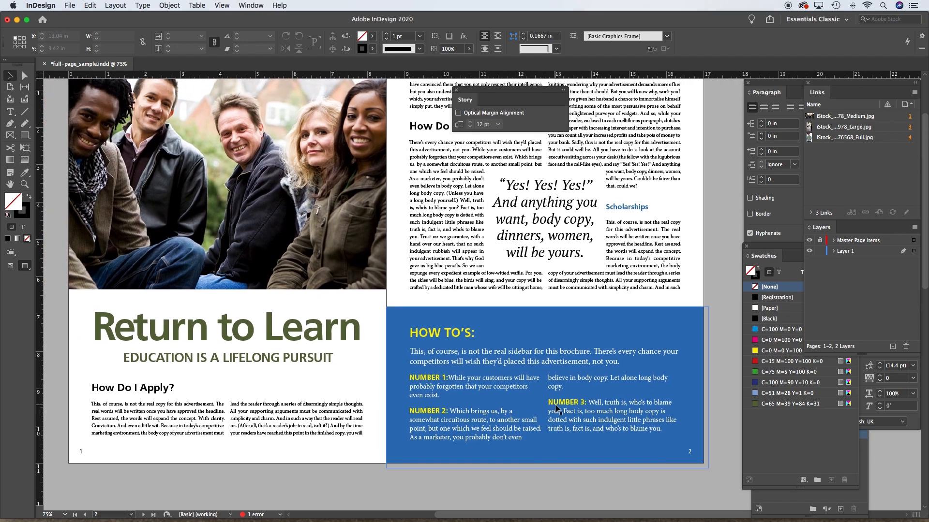
scroll(614, 322, up, 2)
scroll(614, 322, right, 1)
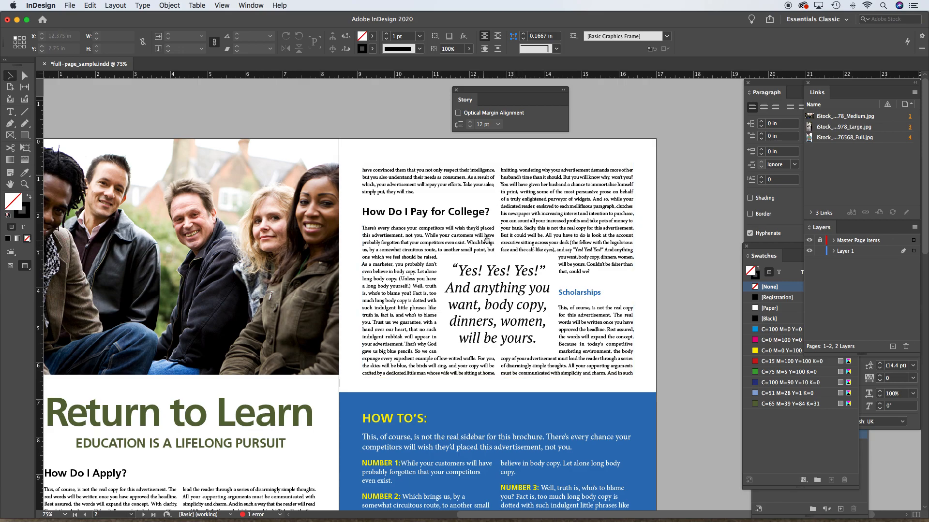
Select the whole body story again, turn off its Optical Margin Alignment and deselect everything
scroll(491, 249, left, 2)
scroll(491, 249, down, 1)
scroll(450, 233, down, 4)
scroll(450, 232, left, 2)
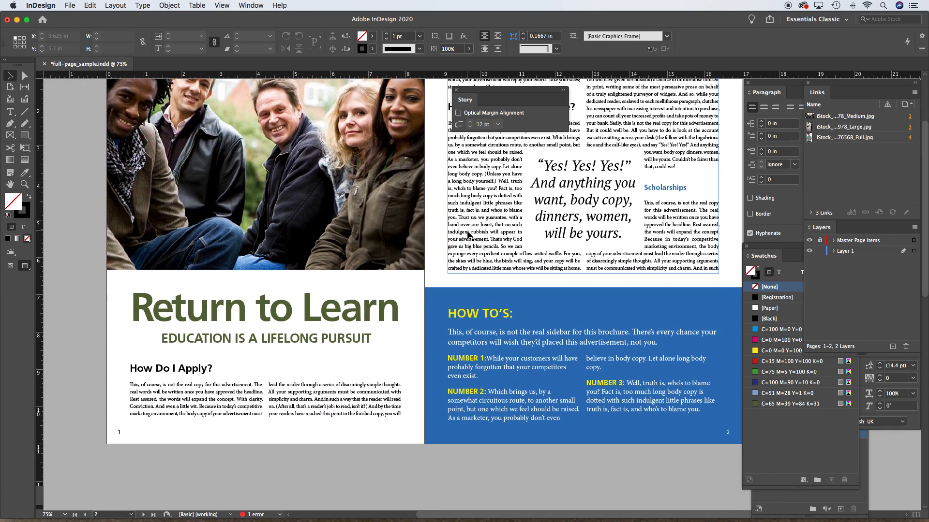
double_click(467, 232)
key(super+a)
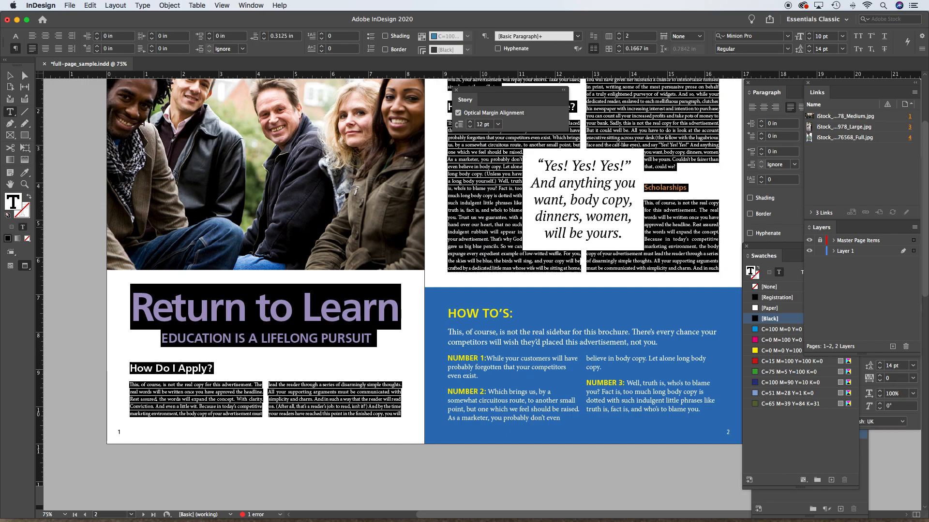
click(459, 112)
key(Escape)
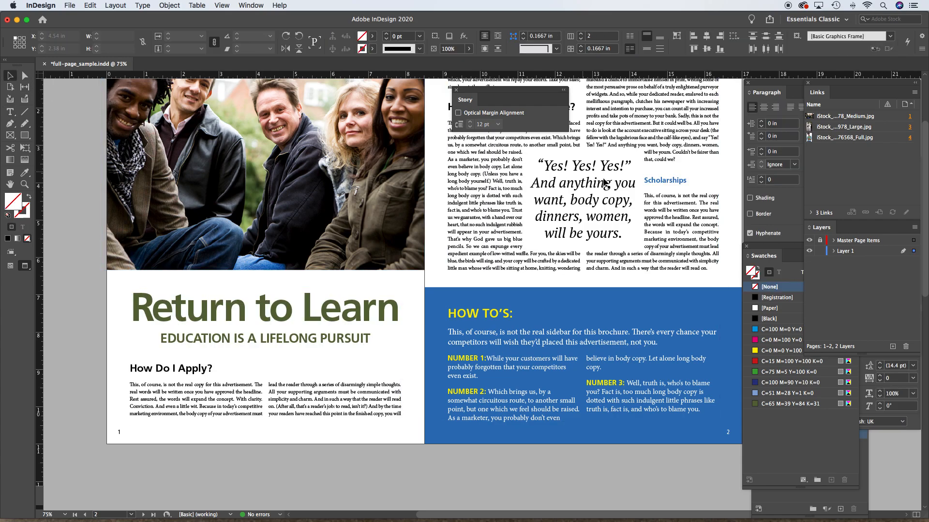
key(shift+super+a)
Select the paragraph above the "How Do I Pay for College?" heading on page 2
drag(594, 116, 451, 221)
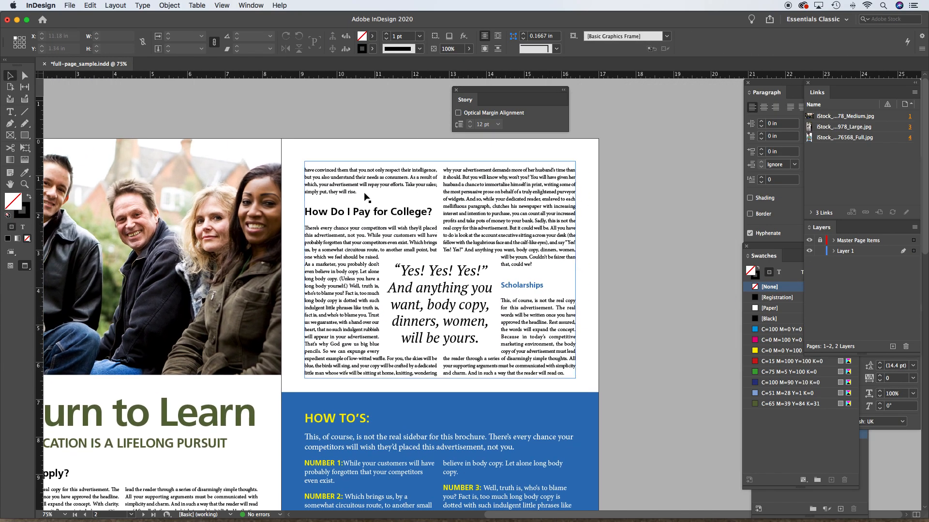
scroll(374, 195, left, 5)
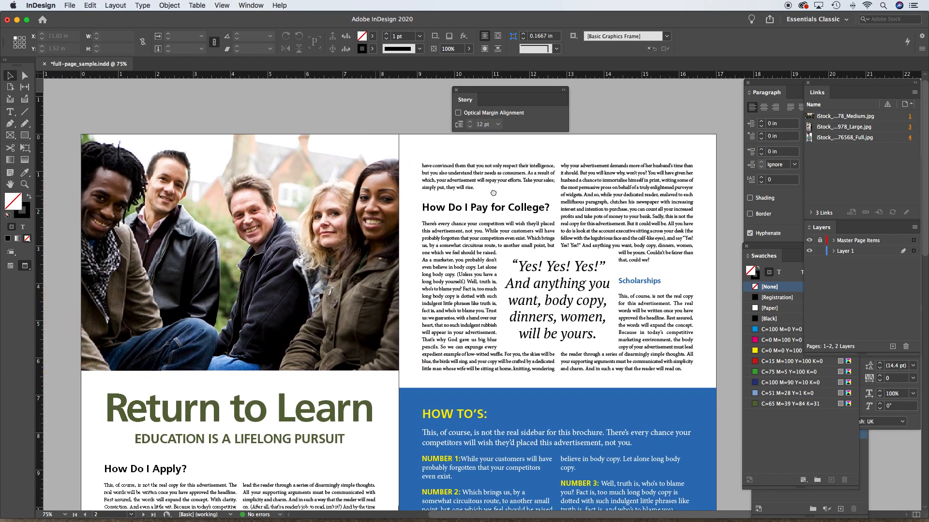
double_click(463, 190)
drag(474, 188, 419, 167)
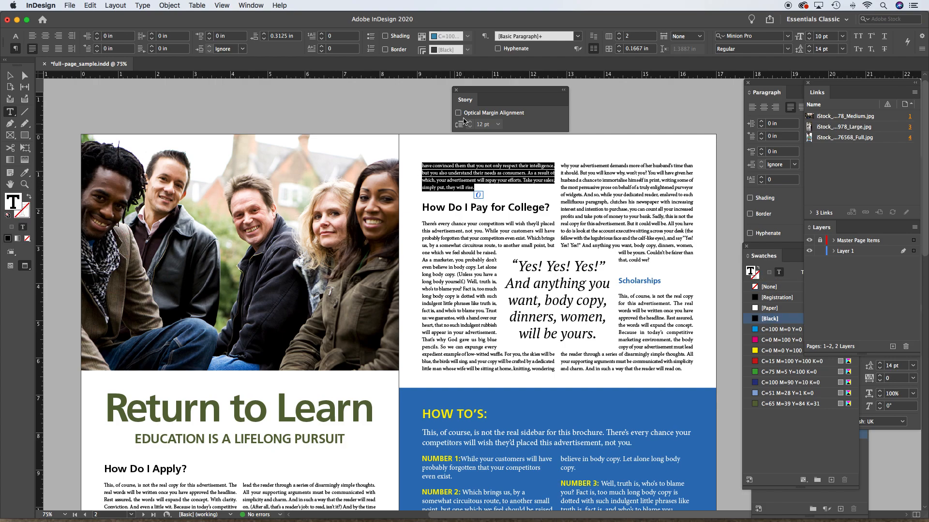
click(140, 5)
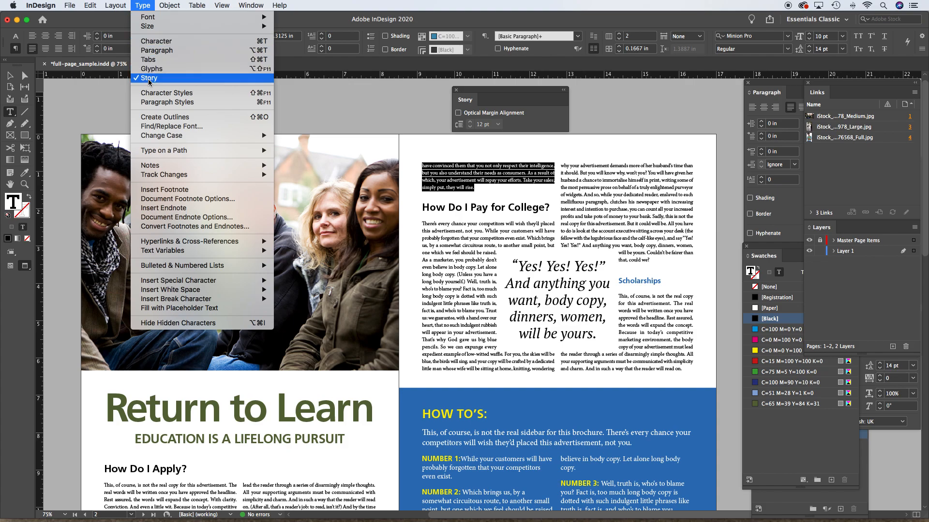